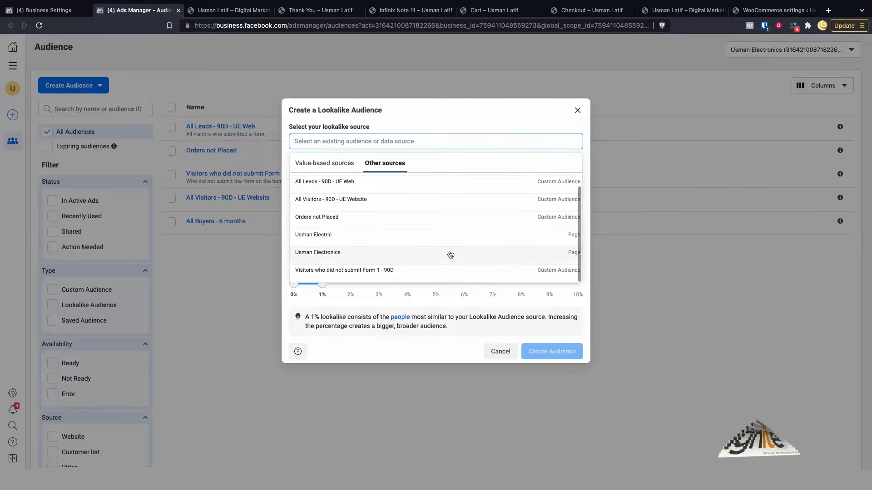
scroll(407, 241, up, 1)
scroll(363, 200, down, 1)
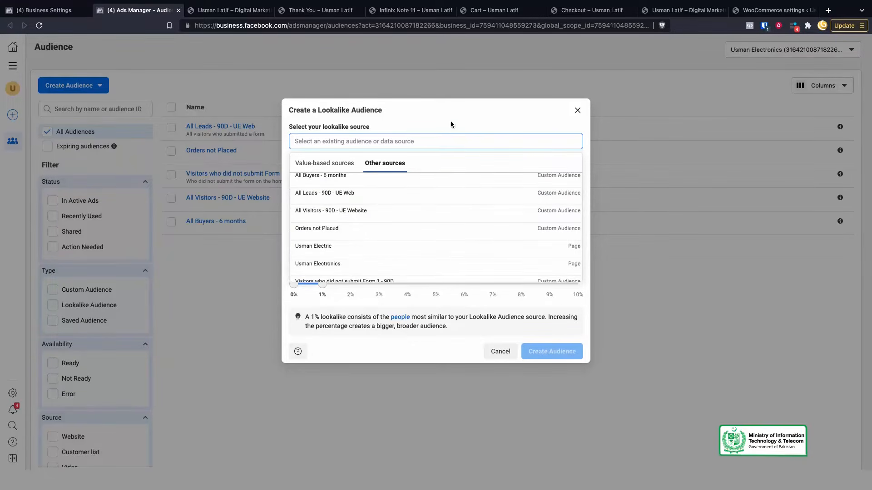
click(500, 351)
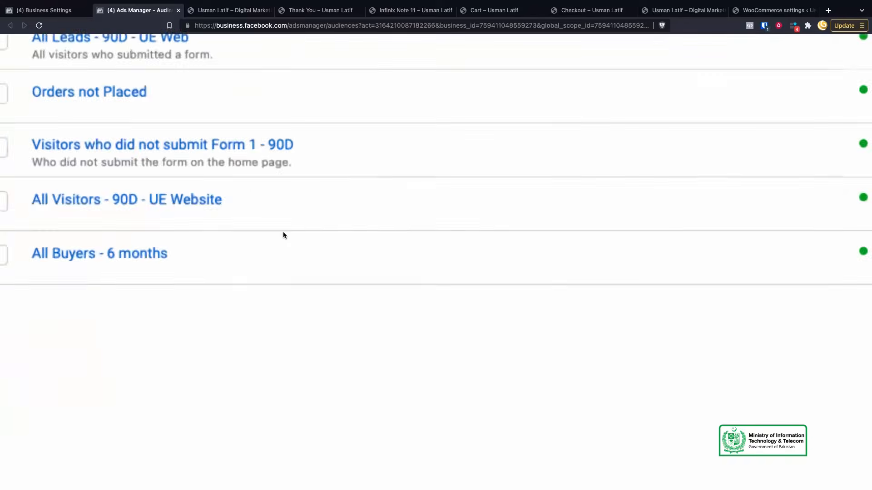
Open the details of the All Leads - 90D - UE Web audience and examine its estimated size, type and description.
mouse_move(131, 131)
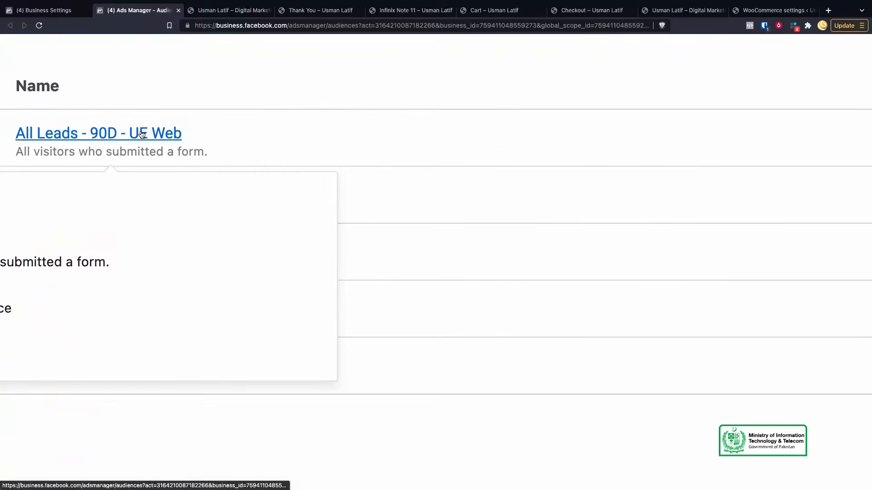
scroll(142, 134, down, 5)
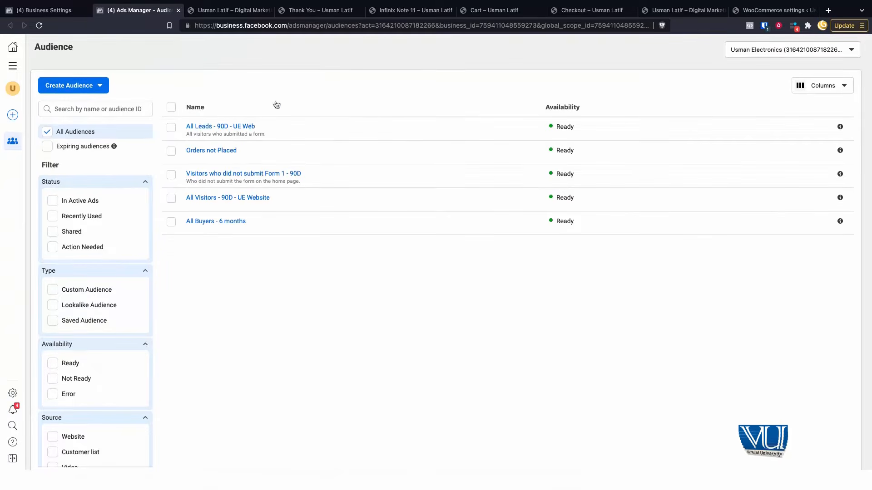
click(210, 131)
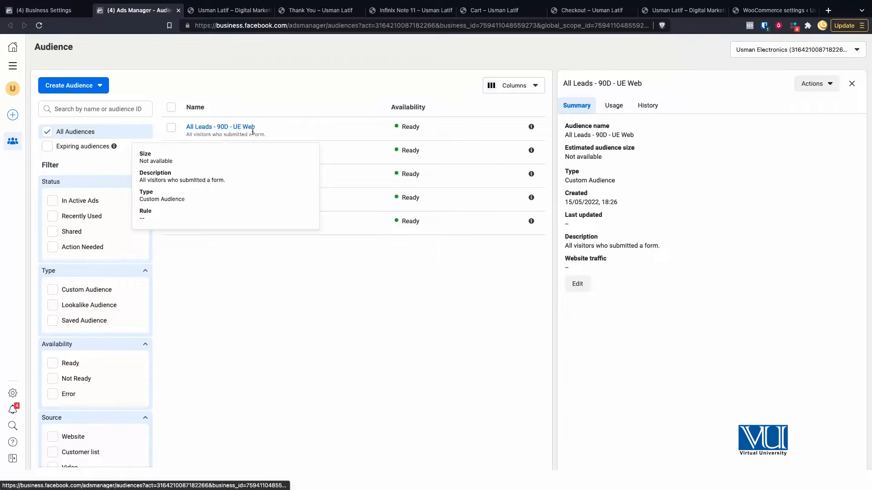
mouse_move(241, 128)
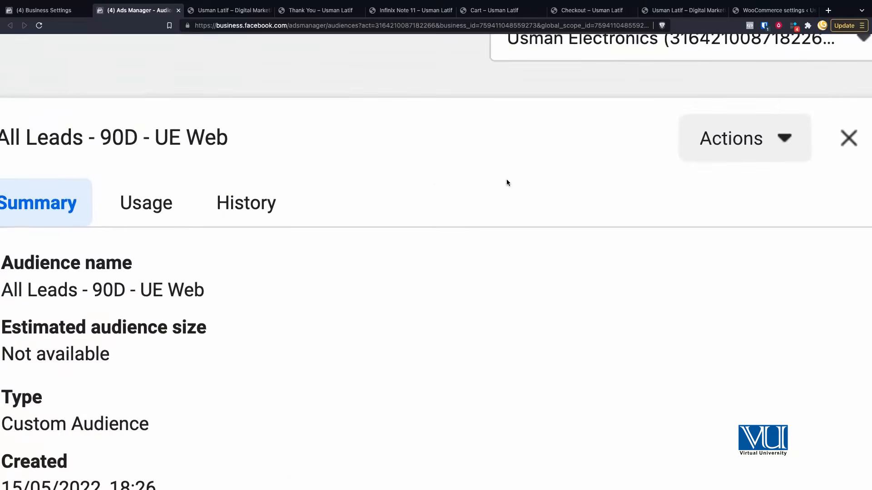
scroll(506, 180, left, 2)
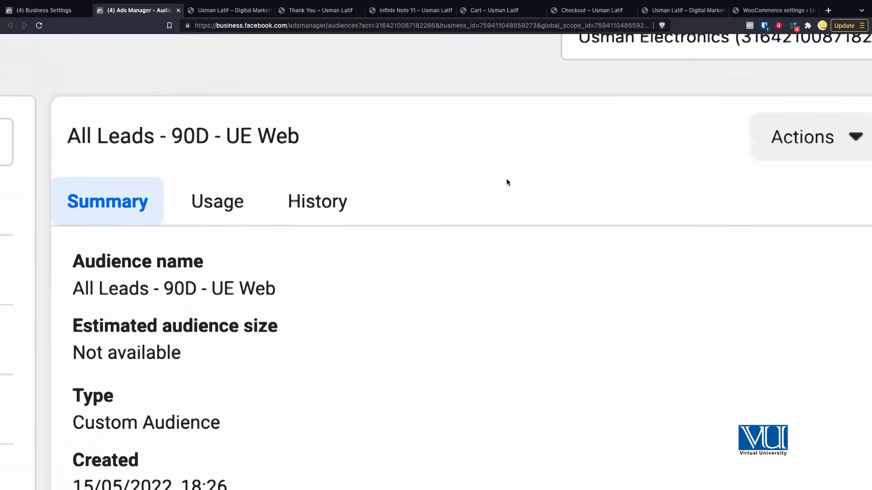
scroll(507, 179, down, 3)
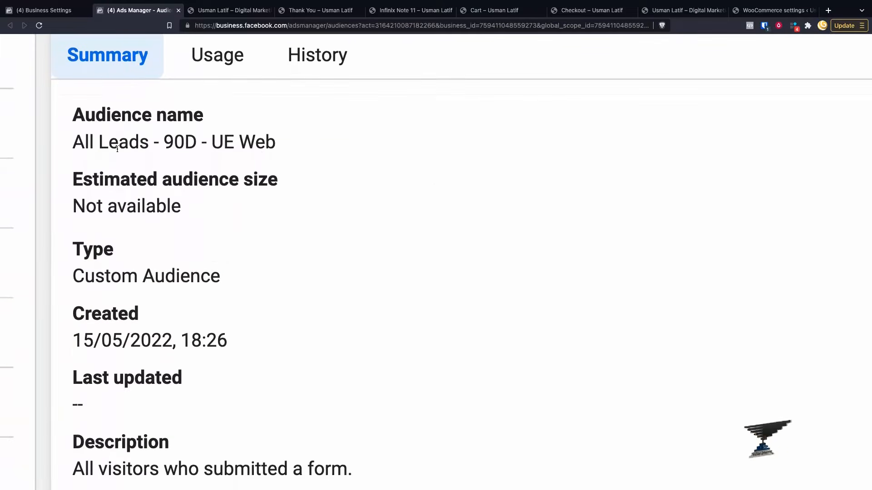
triple_click(152, 206)
scroll(199, 227, down, 2)
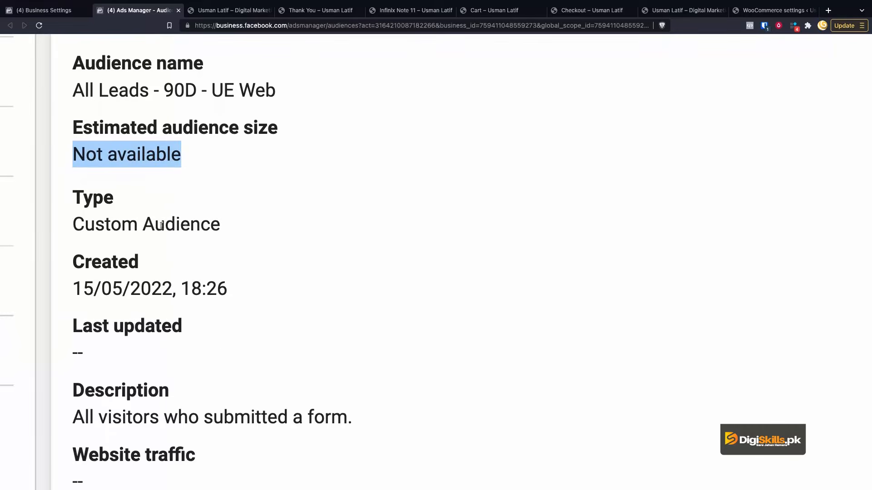
double_click(86, 222)
scroll(177, 249, down, 5)
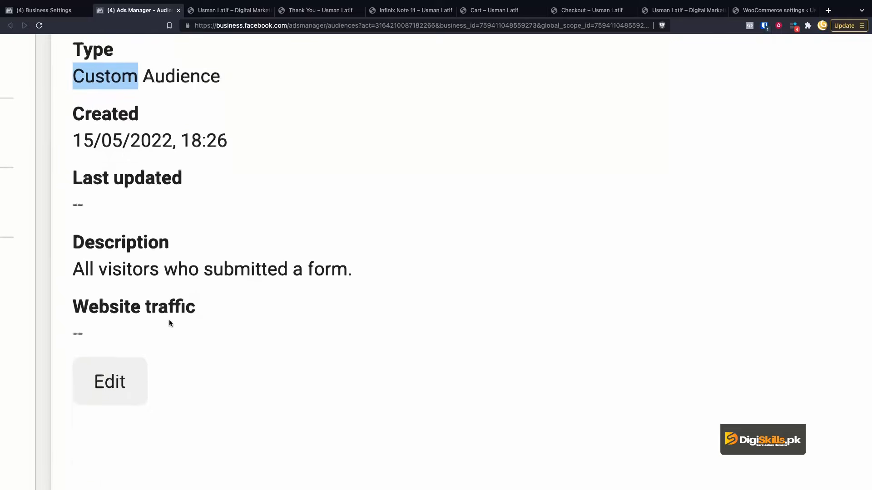
triple_click(95, 269)
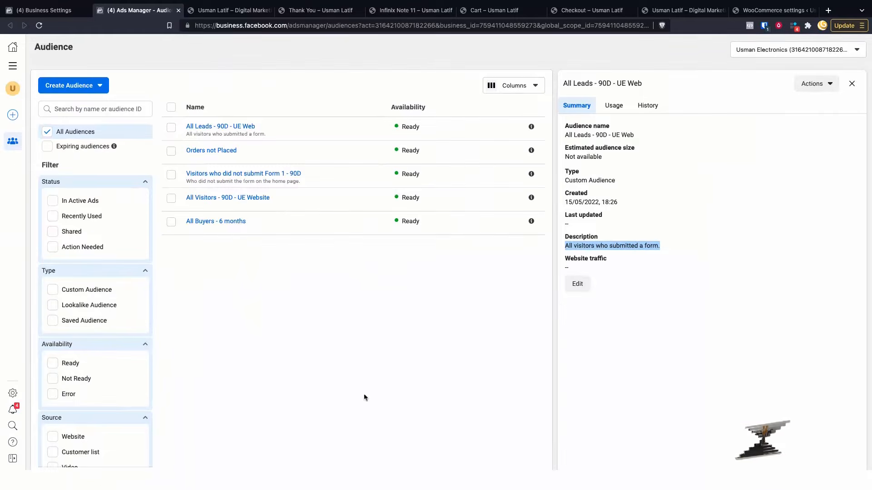
Check the All Leads - 90D - UE Web audience's campaign usage and change history, and return to its summary.
click(613, 105)
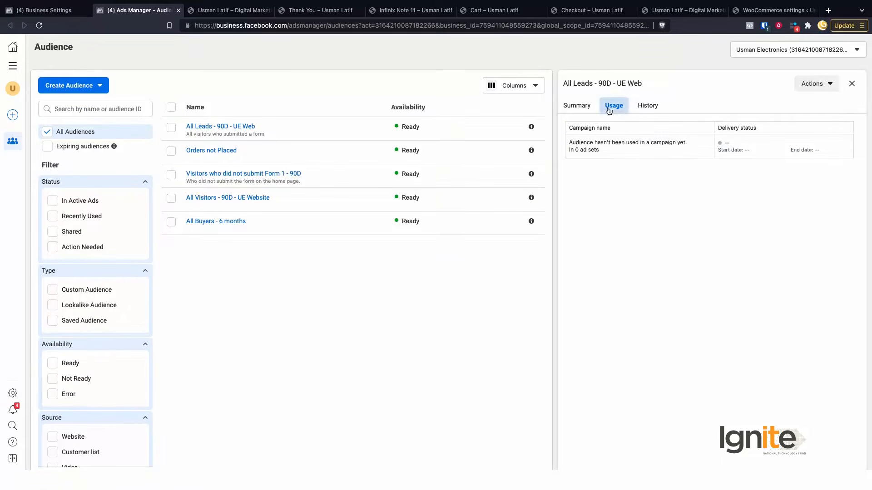
click(647, 106)
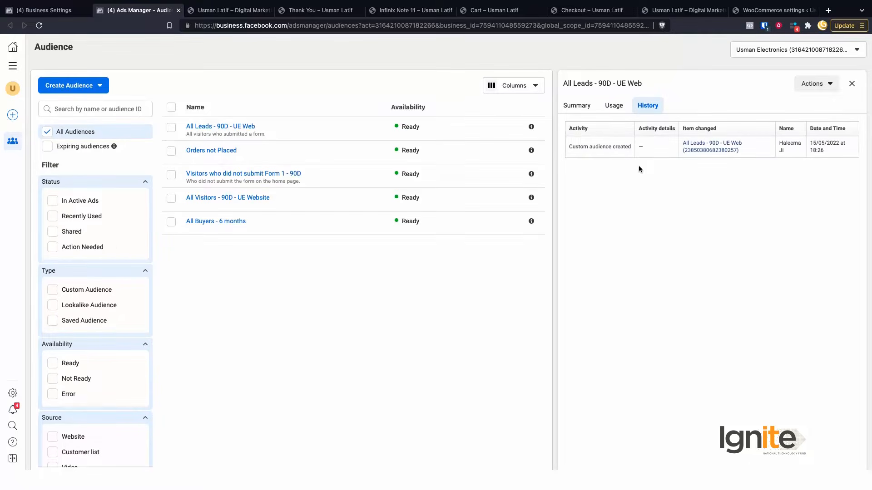
click(578, 105)
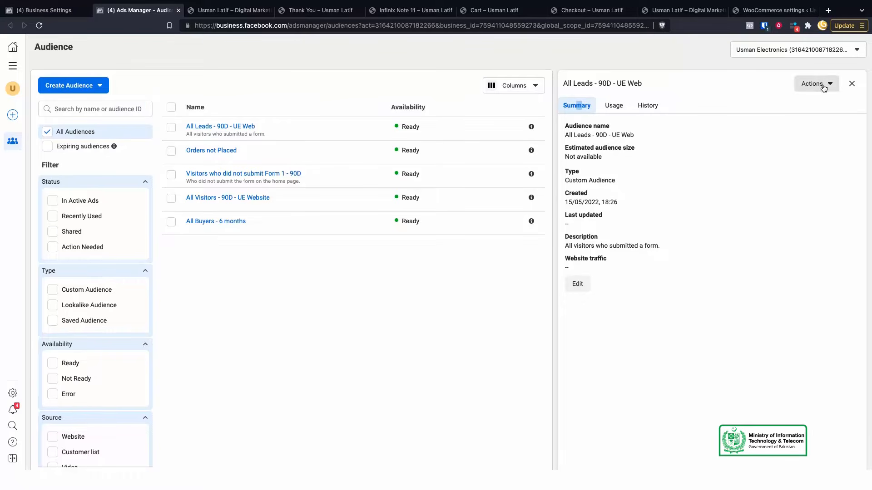
Start creating a lookalike audience with All Leads - 90D - UE Web as its source.
scroll(822, 86, up, 5)
click(724, 196)
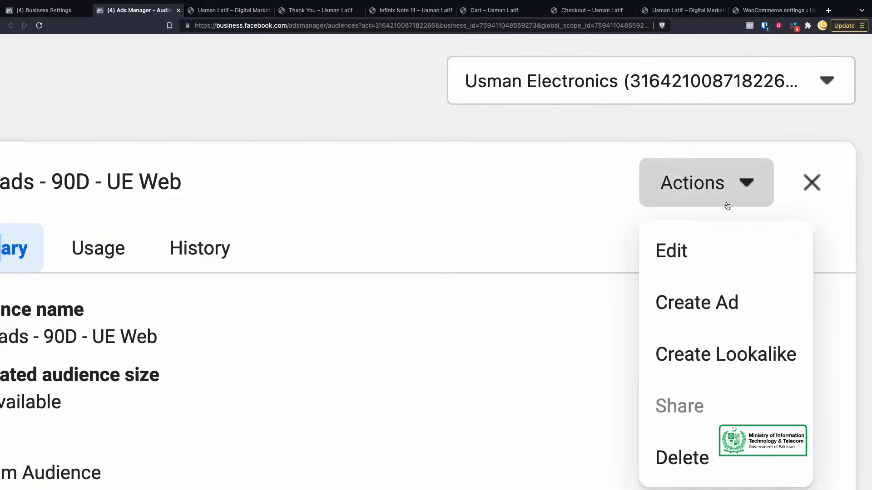
scroll(727, 204, down, 3)
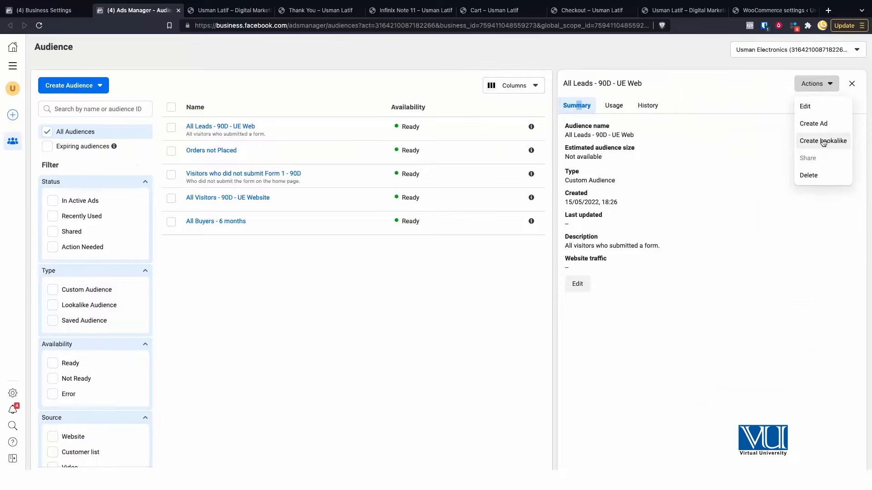
click(823, 141)
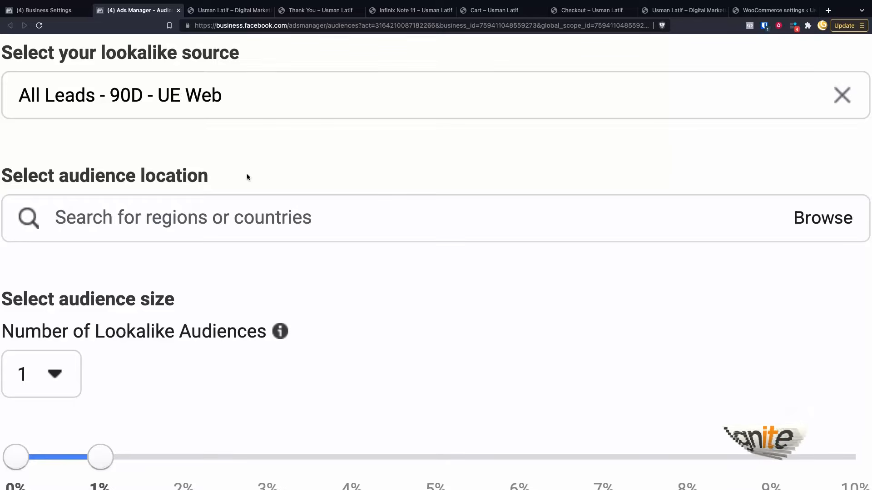
Set the lookalike audience's location to Pakistan.
scroll(246, 178, down, 1)
scroll(210, 108, down, 1)
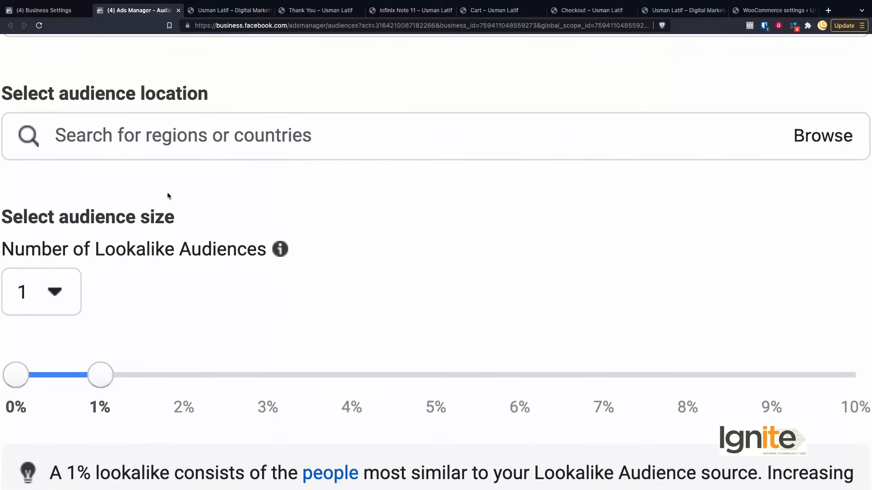
click(147, 142)
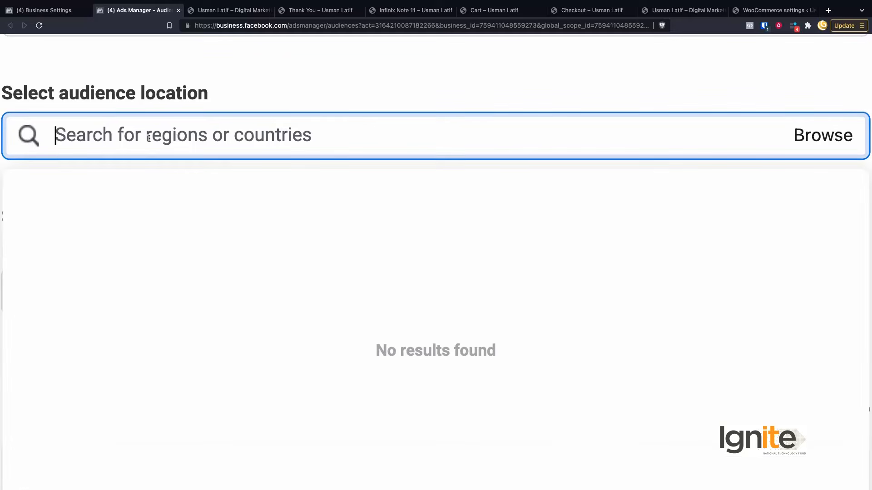
text(Pakis)
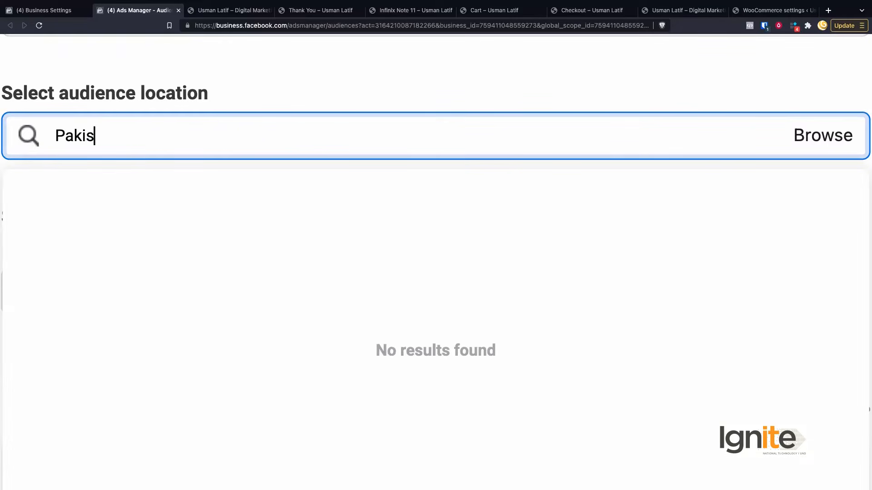
click(114, 184)
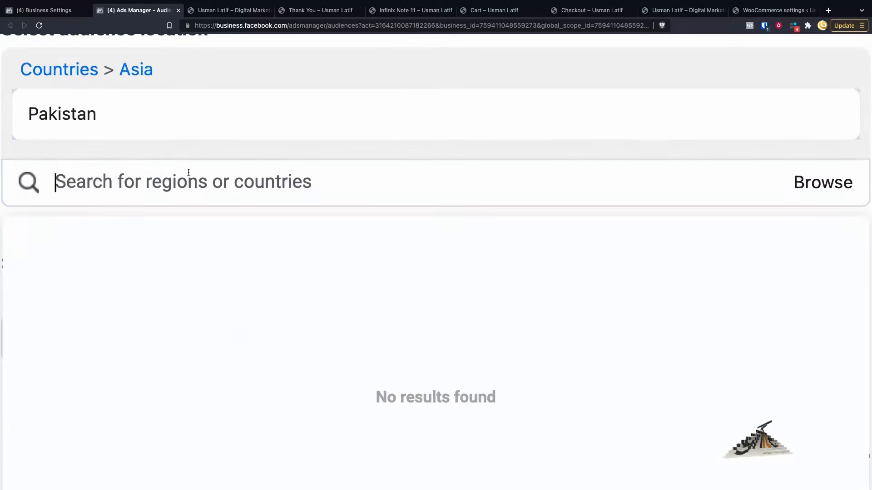
scroll(225, 130, up, 3)
scroll(226, 132, up, 1)
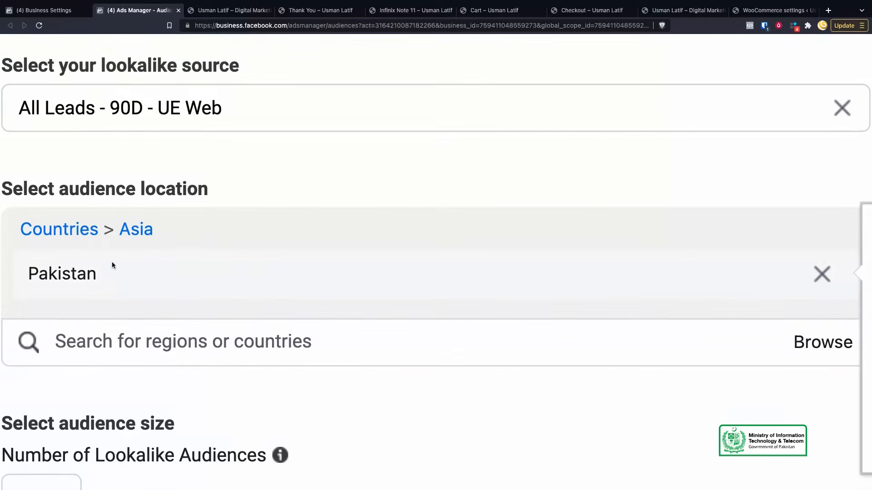
Try lookalike audience sizes of 3% and 5%, and return the size to 1%.
scroll(186, 306, down, 2)
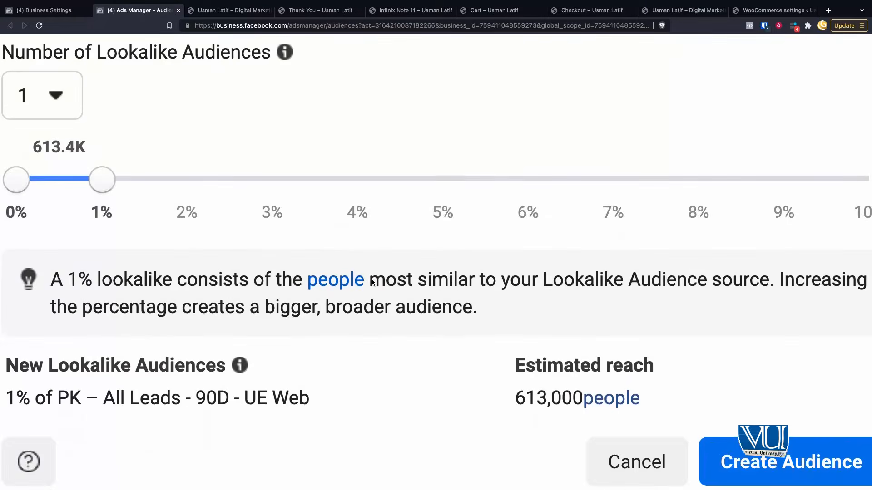
scroll(361, 317, up, 2)
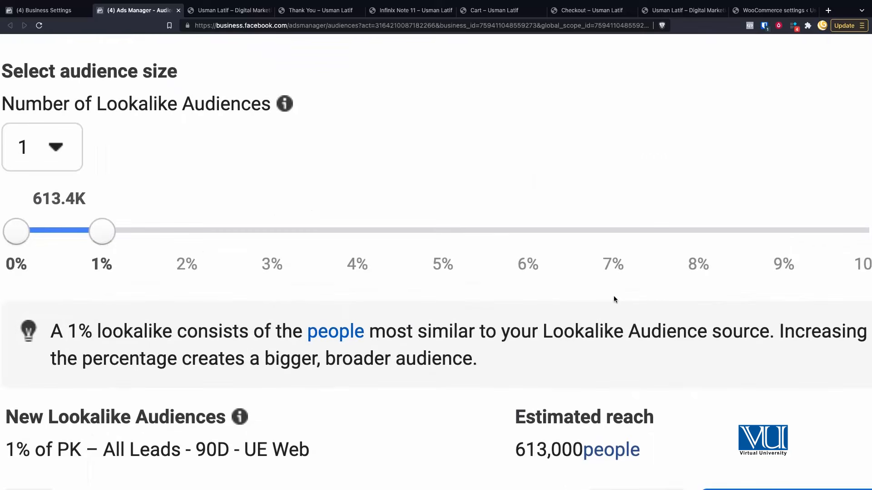
scroll(705, 238, right, 2)
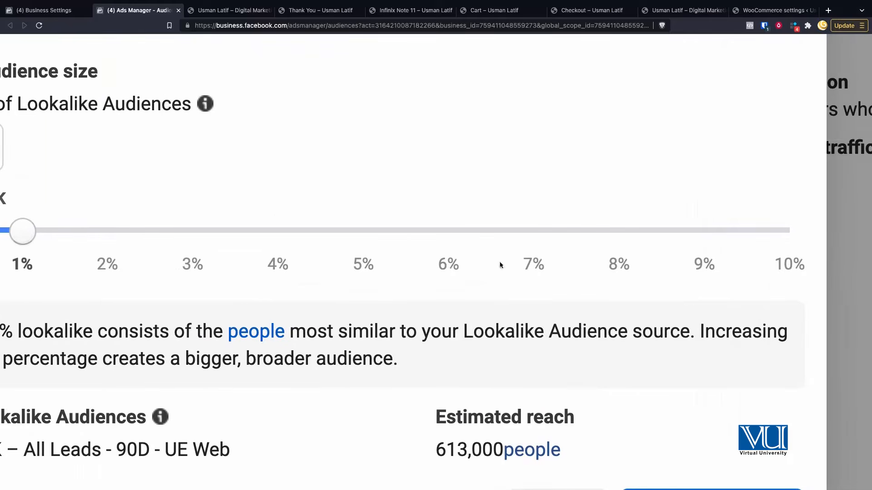
scroll(612, 264, down, 5)
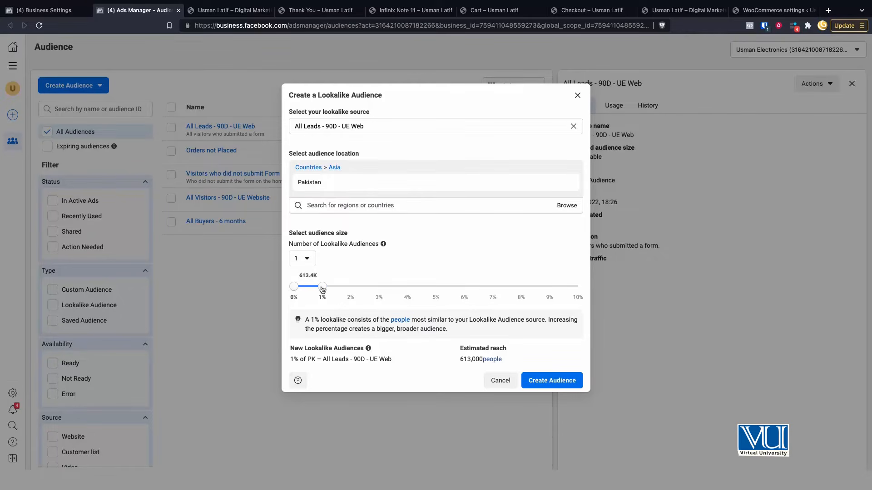
drag(322, 288, 353, 290)
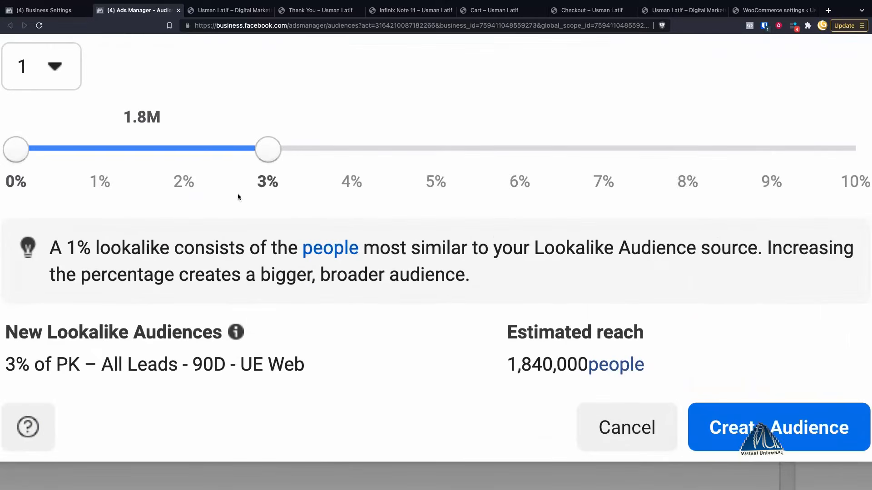
drag(270, 159, 434, 153)
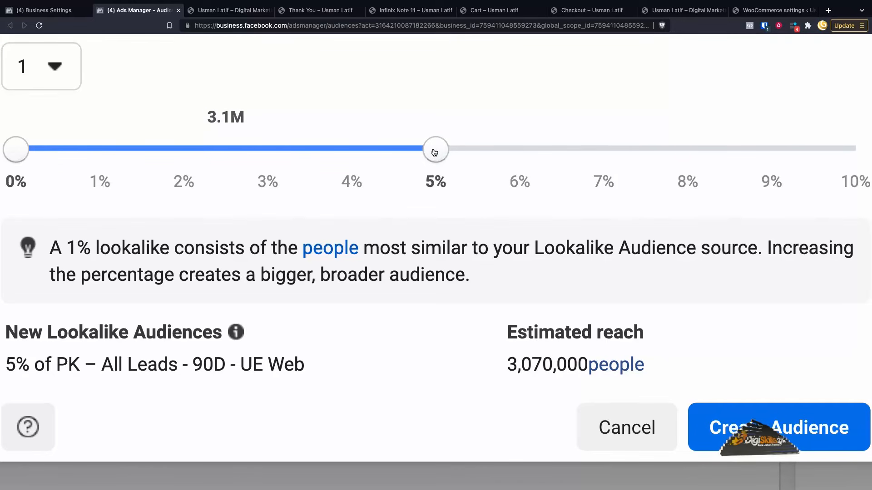
drag(434, 152, 138, 145)
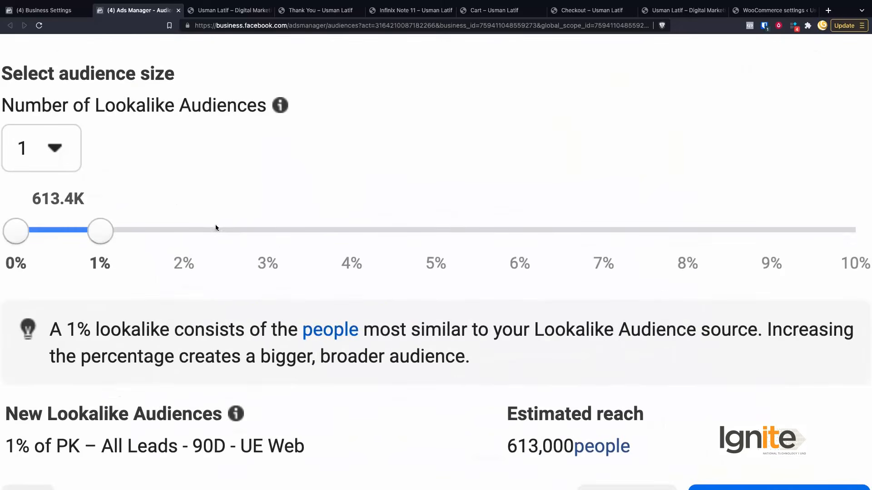
Set the number of lookalike audiences to 3 and examine the list of new audiences by percentage range.
click(53, 153)
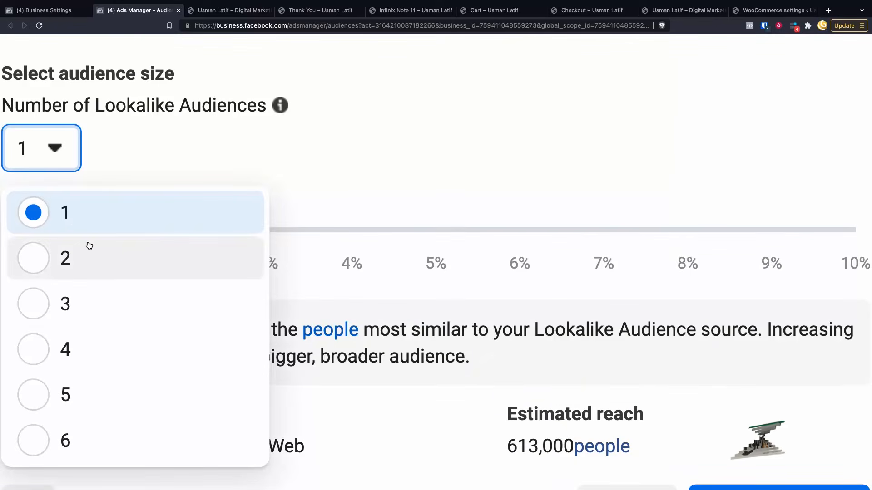
scroll(108, 340, down, 2)
scroll(108, 341, up, 1)
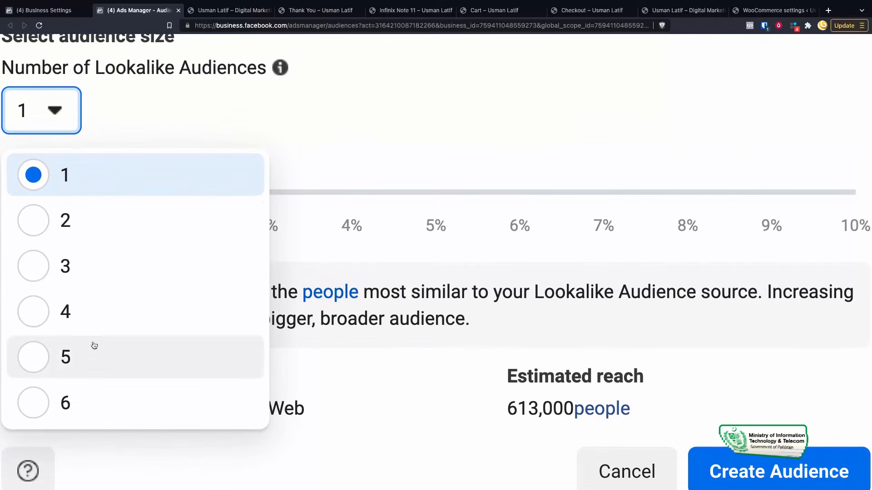
click(178, 255)
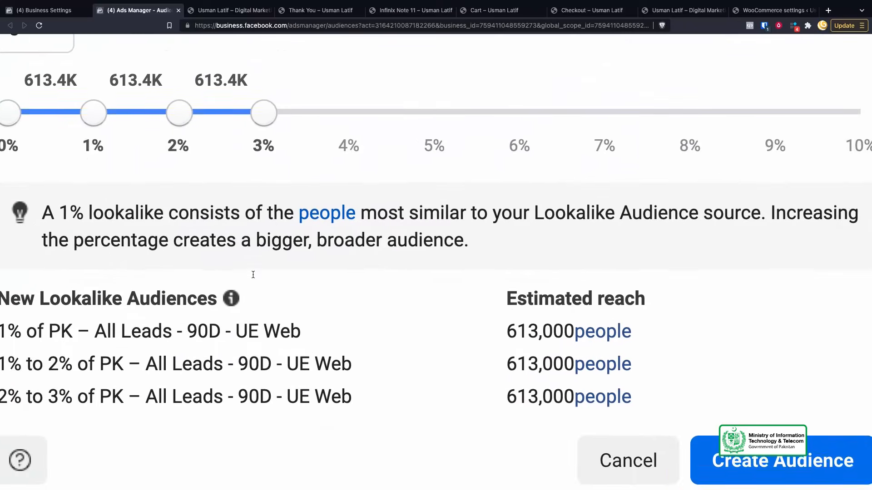
scroll(253, 274, left, 1)
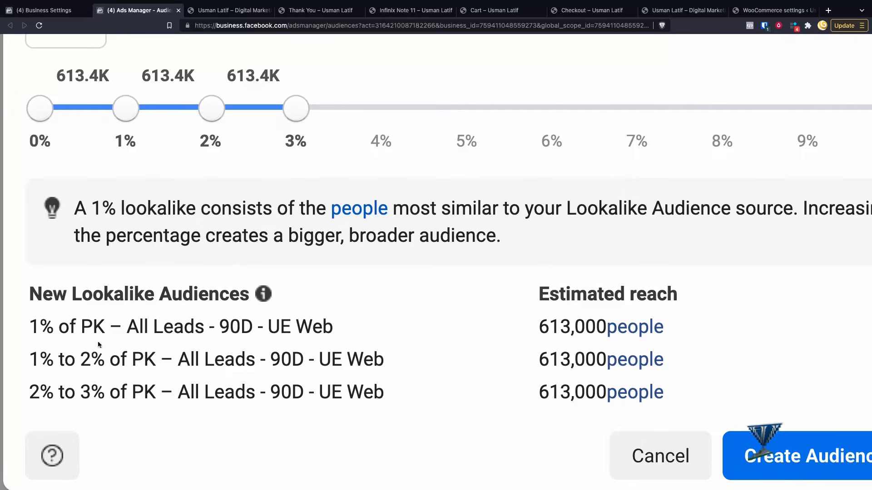
triple_click(98, 326)
scroll(105, 350, down, 2)
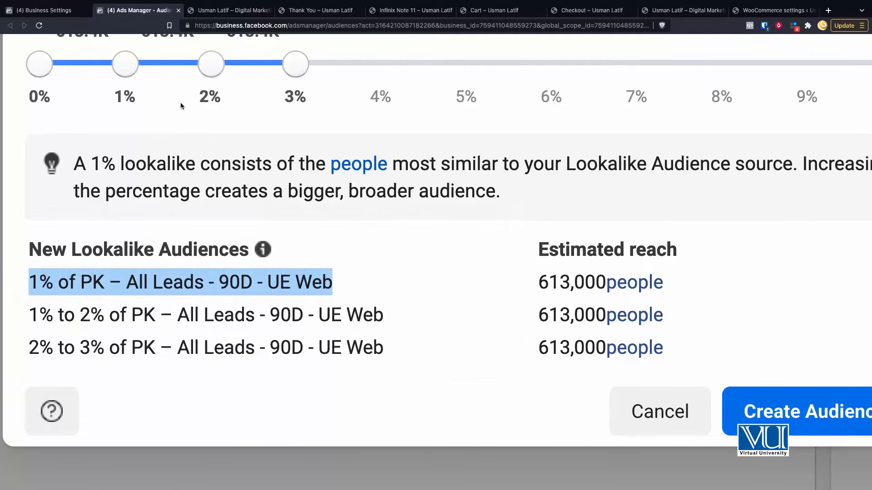
click(46, 316)
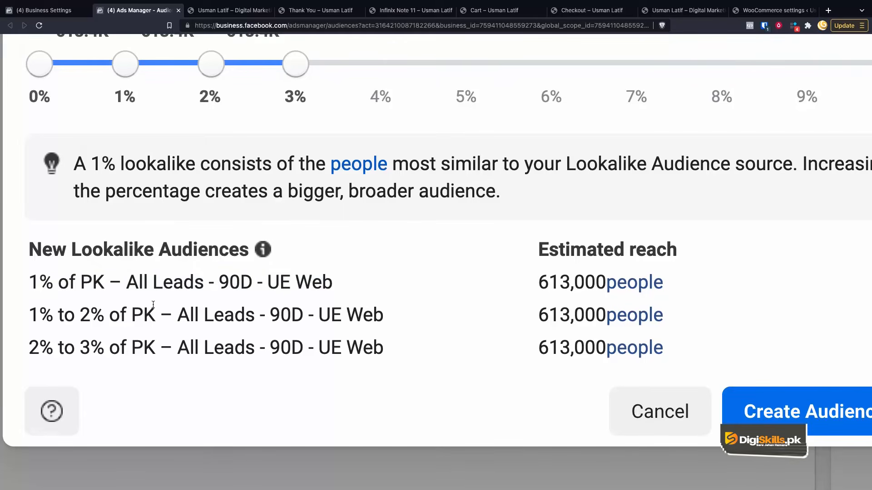
Try setting the number of lookalike audiences to 6 and examine the percentage ranges and list of new audiences.
scroll(153, 304, up, 2)
click(77, 92)
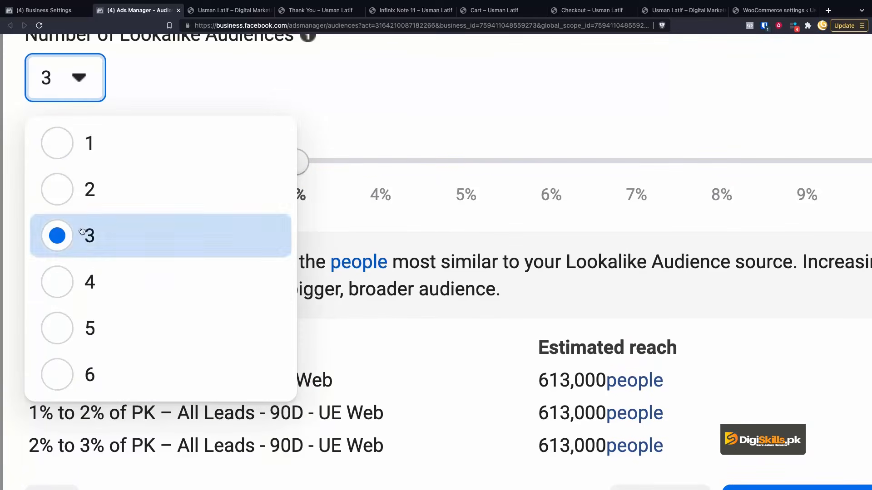
click(89, 380)
scroll(249, 341, down, 3)
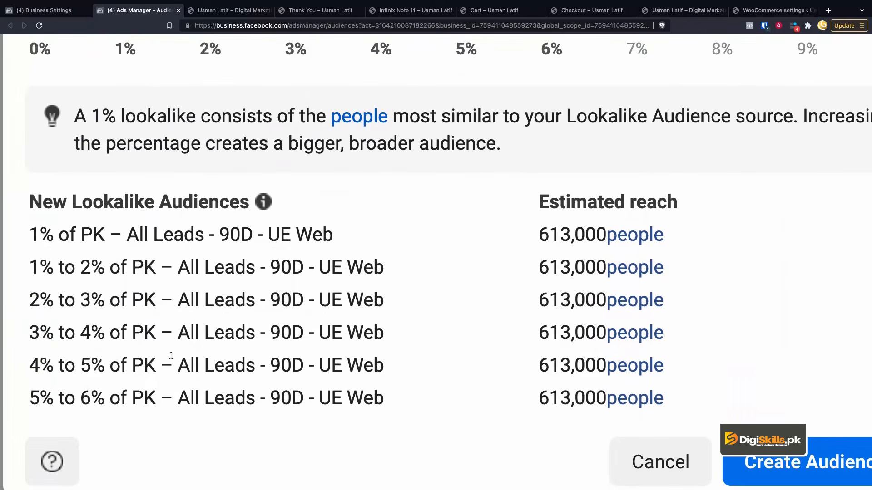
scroll(443, 285, up, 3)
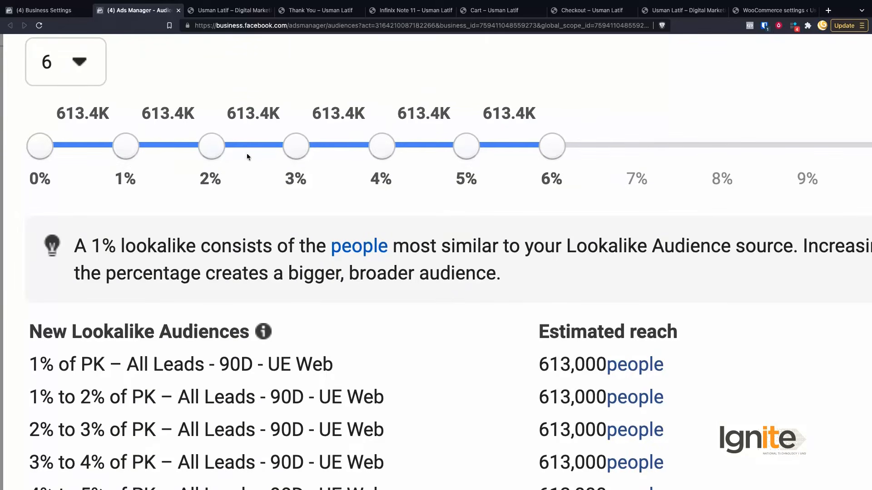
Set the number of lookalike audiences to 1 and create the 1% Pakistan audience from All Leads - 90D - UE Web.
key(ctrl+0)
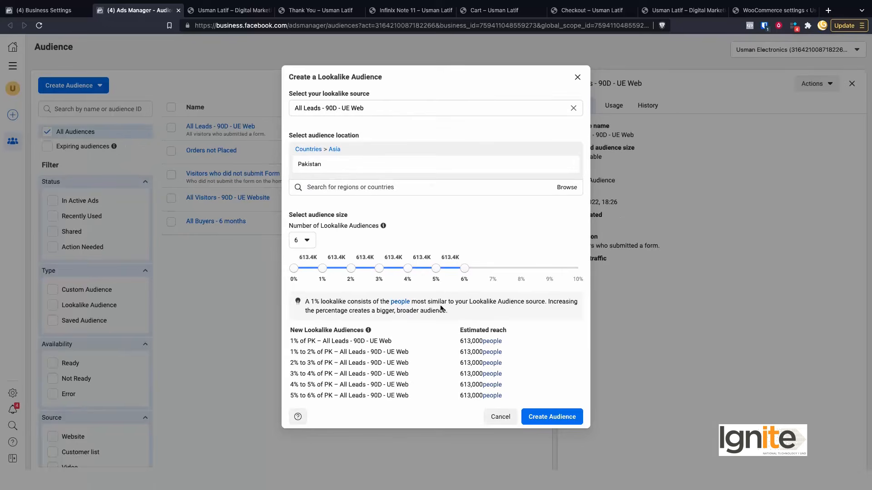
click(309, 245)
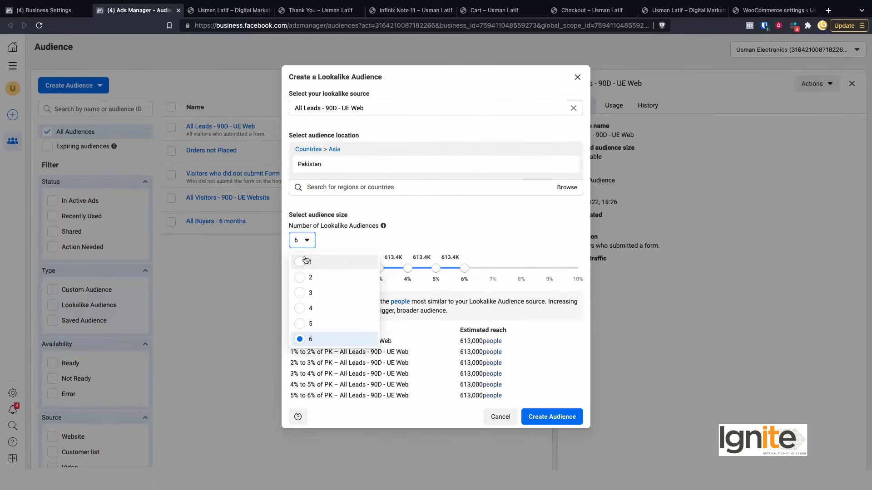
click(305, 260)
click(522, 382)
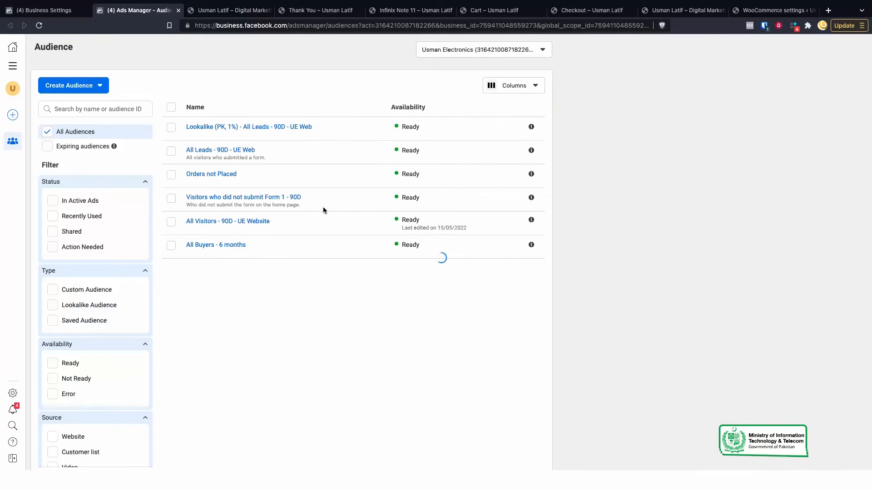
Examine the new Lookalike (PK, 1%) - All Leads - 90D - UE Web audience in the list and open its summary.
mouse_move(227, 151)
scroll(231, 151, up, 5)
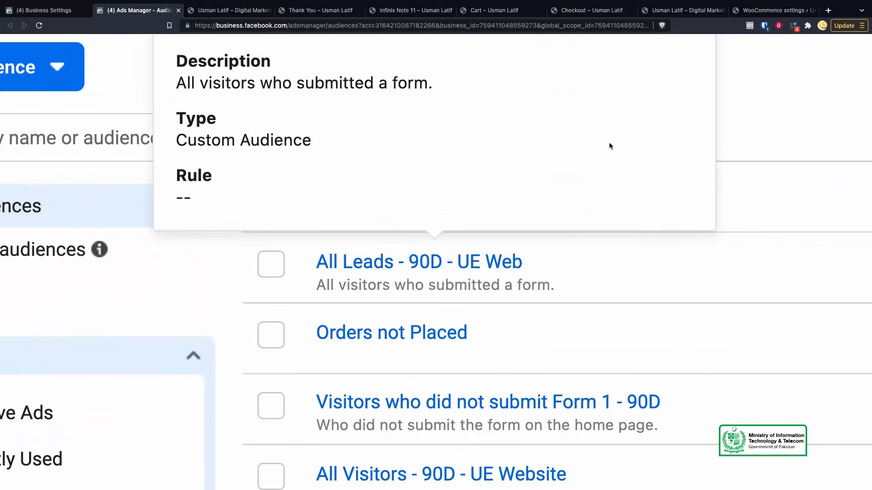
scroll(798, 108, right, 4)
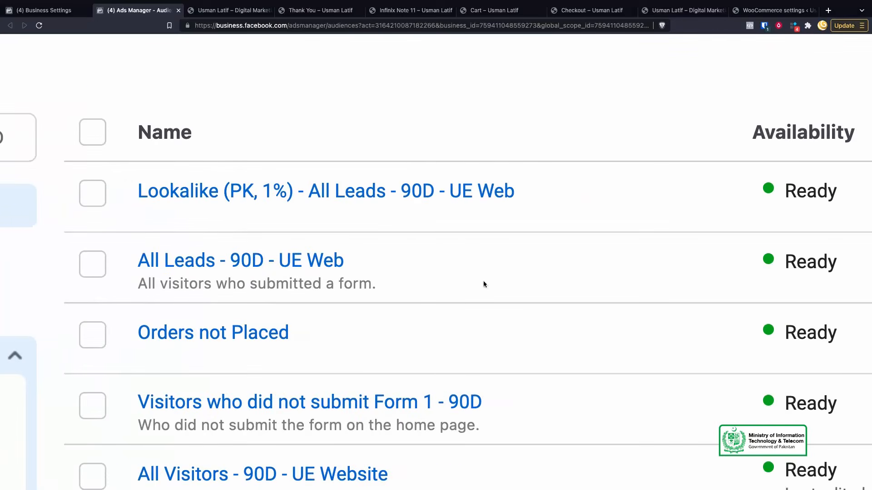
mouse_move(216, 202)
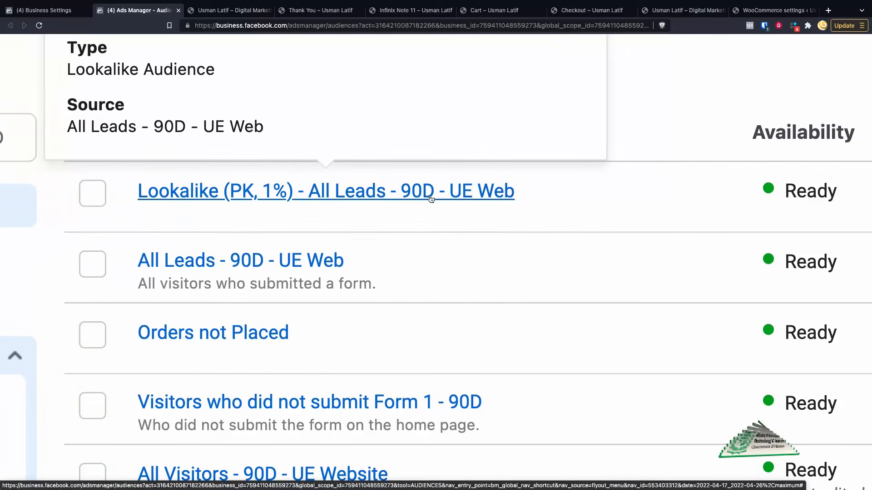
scroll(597, 196, down, 5)
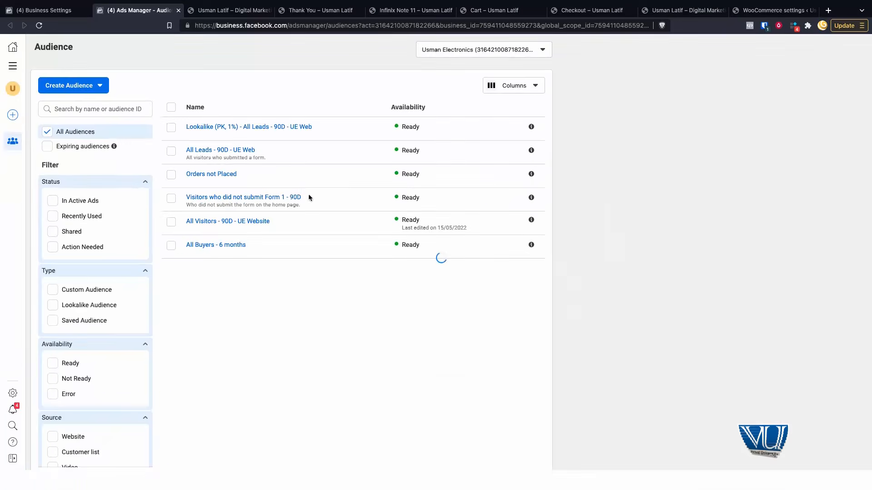
click(286, 126)
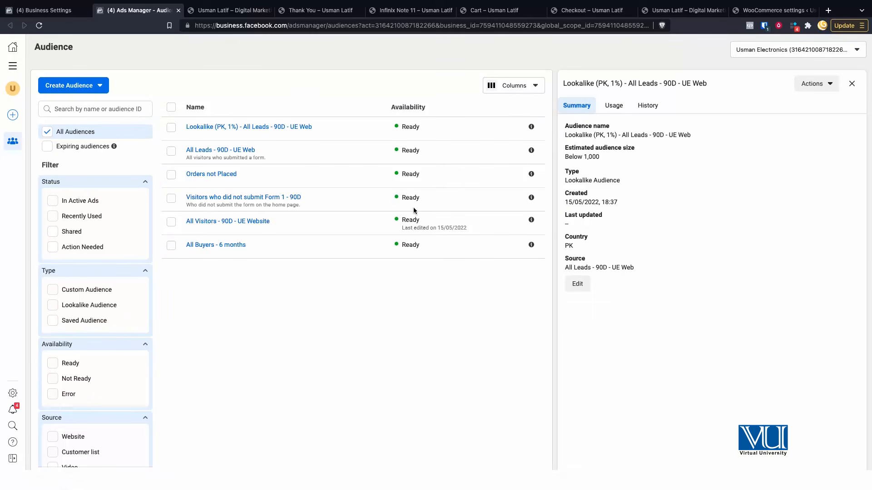
Start creating a lookalike audience with All Buyers - 6 months as its source.
click(217, 245)
click(815, 84)
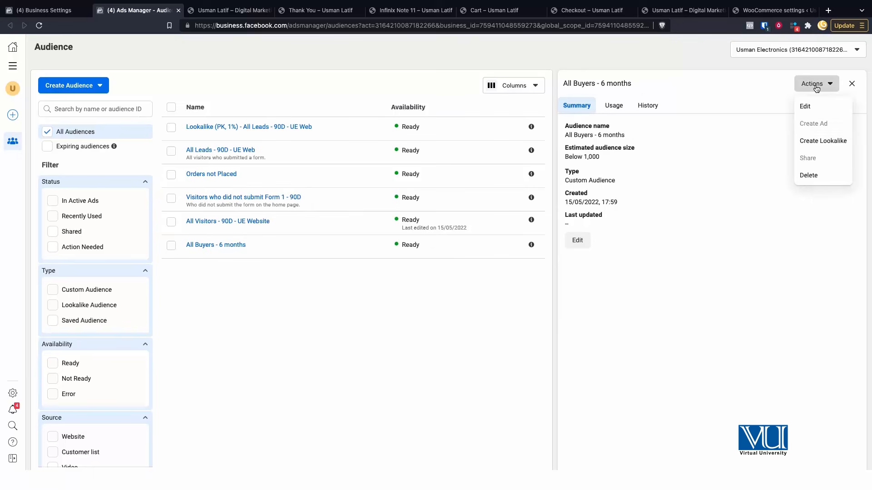
click(817, 142)
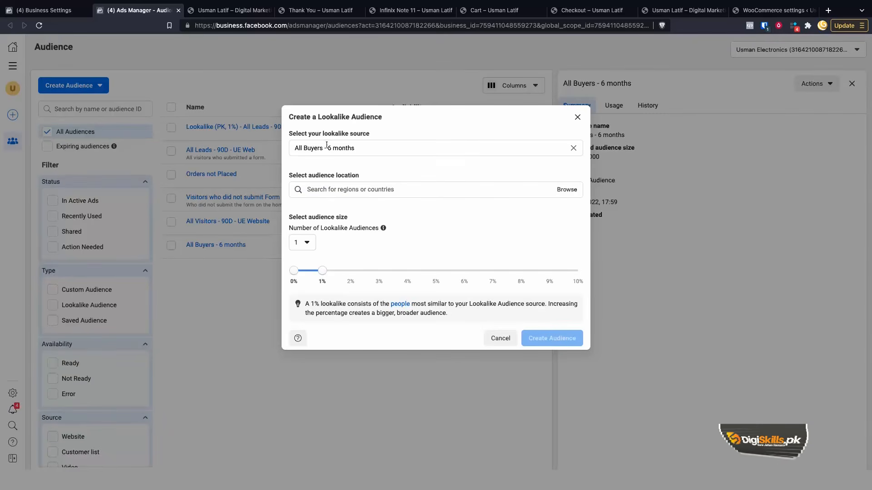
Set the location to Pakistan and create one 1% lookalike audience from All Buyers - 6 months.
click(342, 190)
text(pakist)
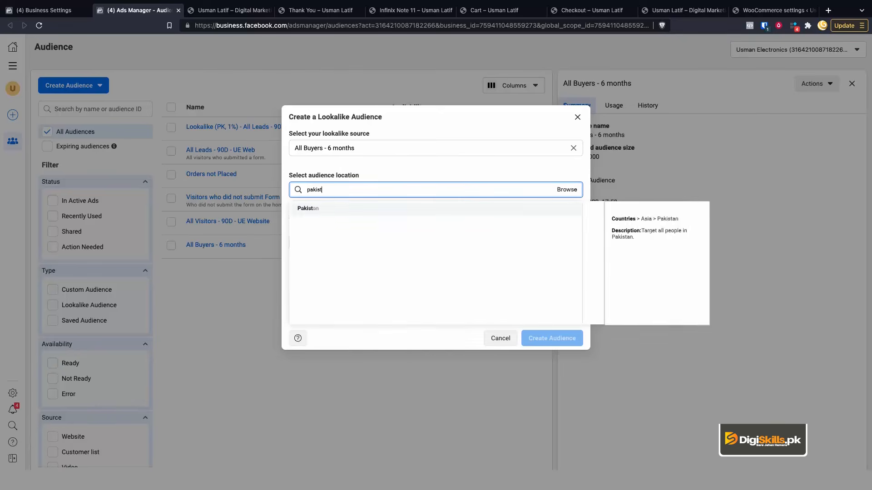
click(335, 203)
click(517, 162)
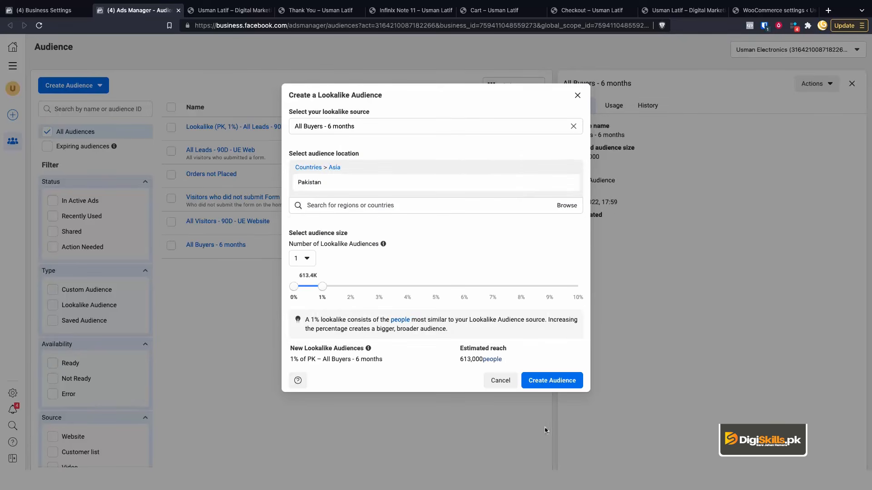
click(551, 381)
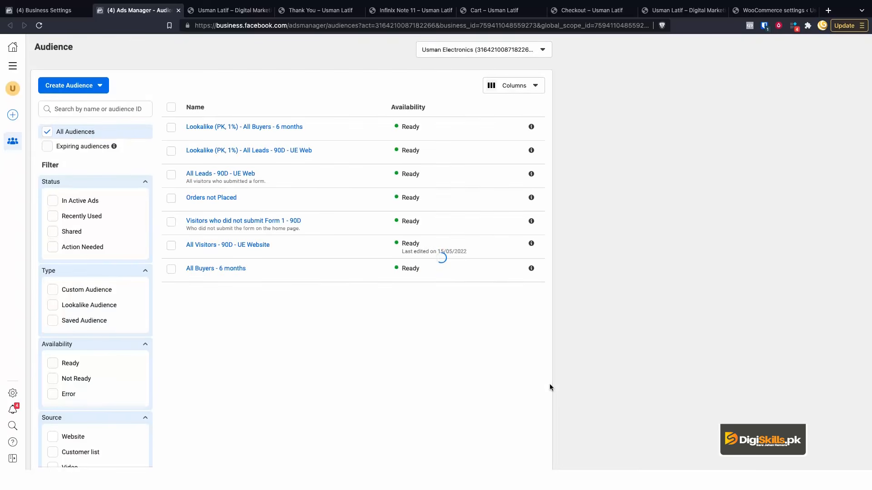